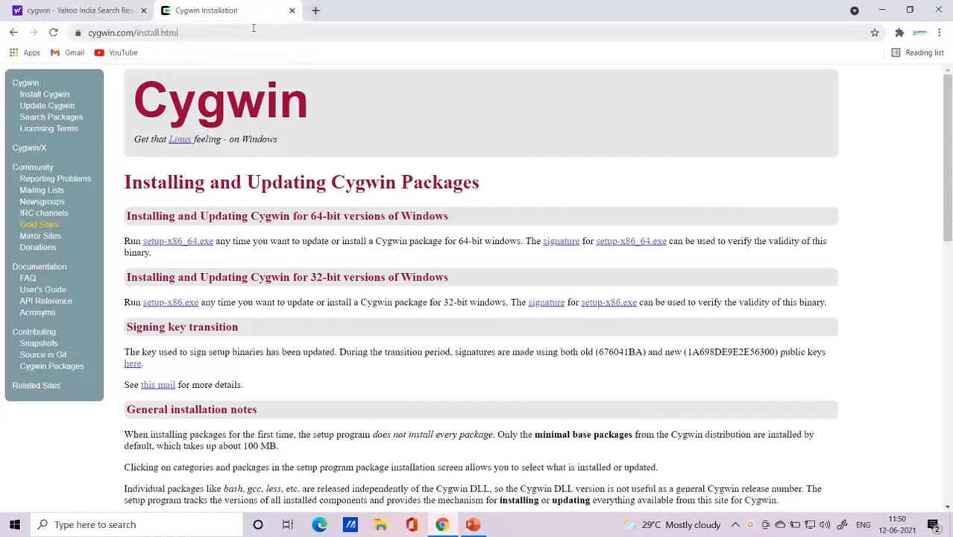
# Search Google for "cygwin terminal for windows 10" in a new browser tab.
pyautogui.click(316, 10)
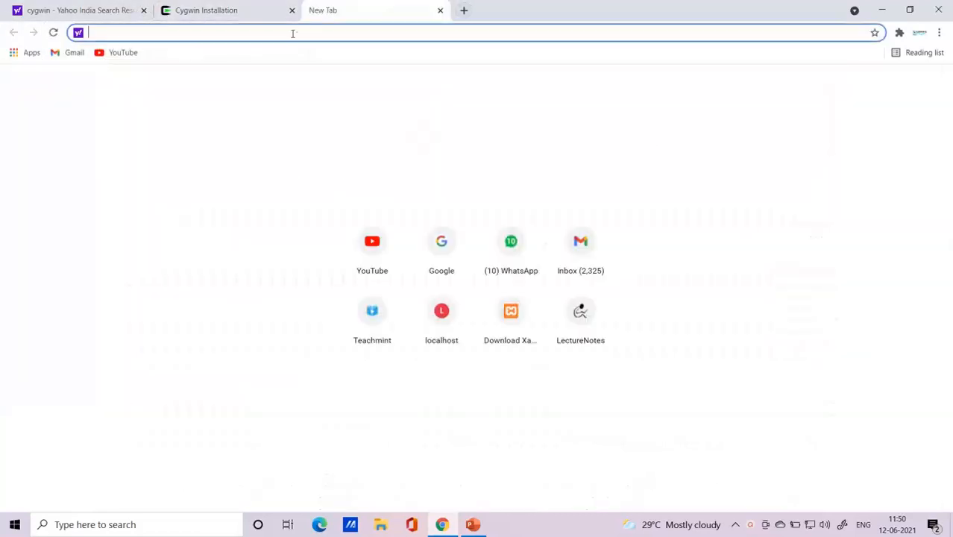
pyautogui.click(463, 259)
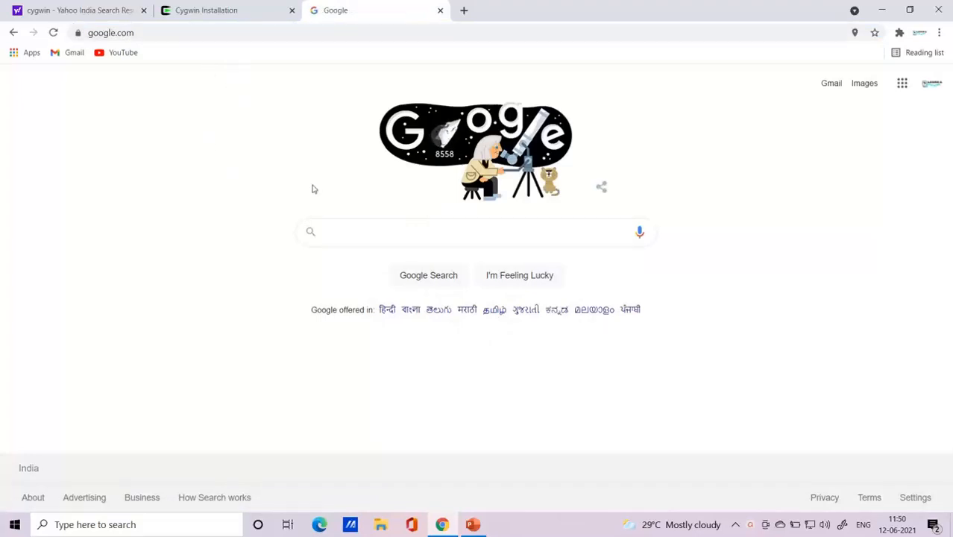
pyautogui.write('cyg')
pyautogui.press('Down')
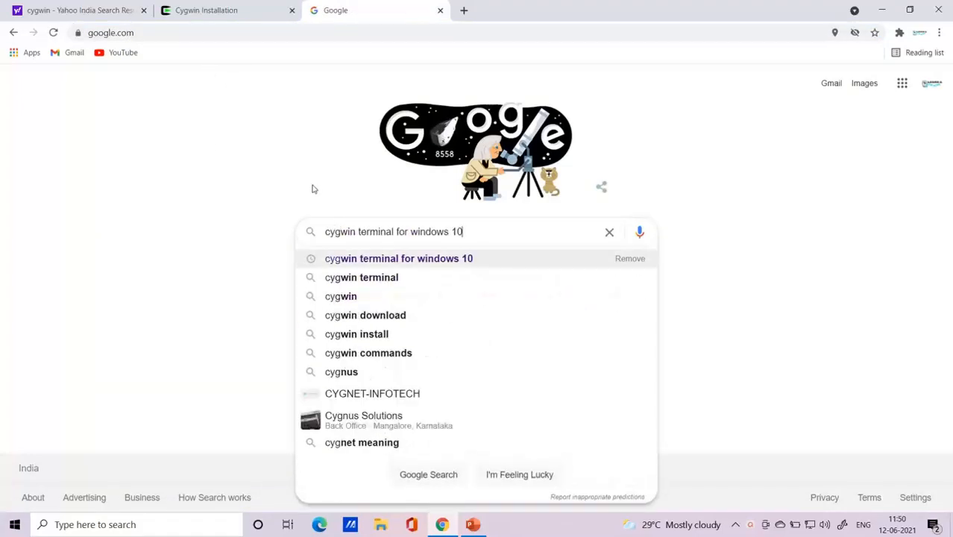
pyautogui.press('Return')
pyautogui.press('Down')
pyautogui.press('Up')
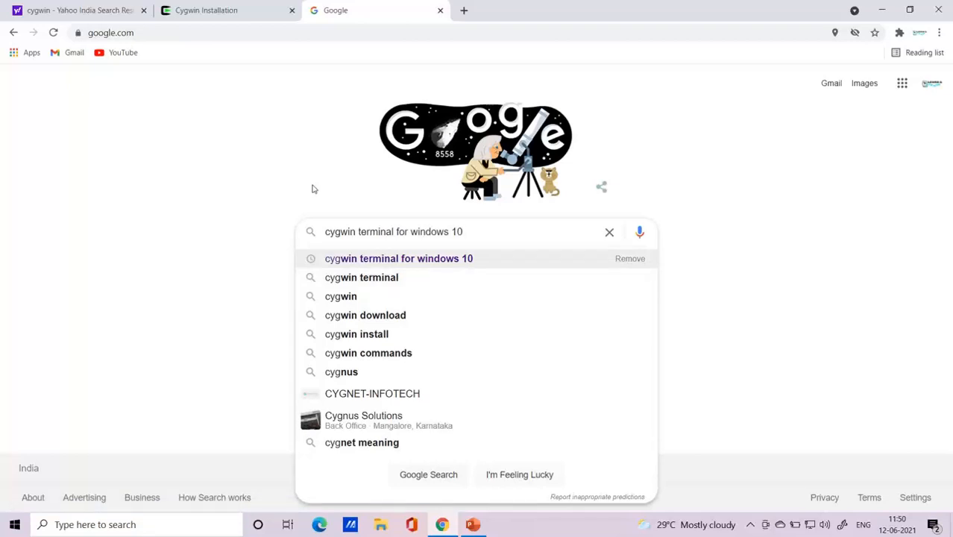
pyautogui.press('Return')
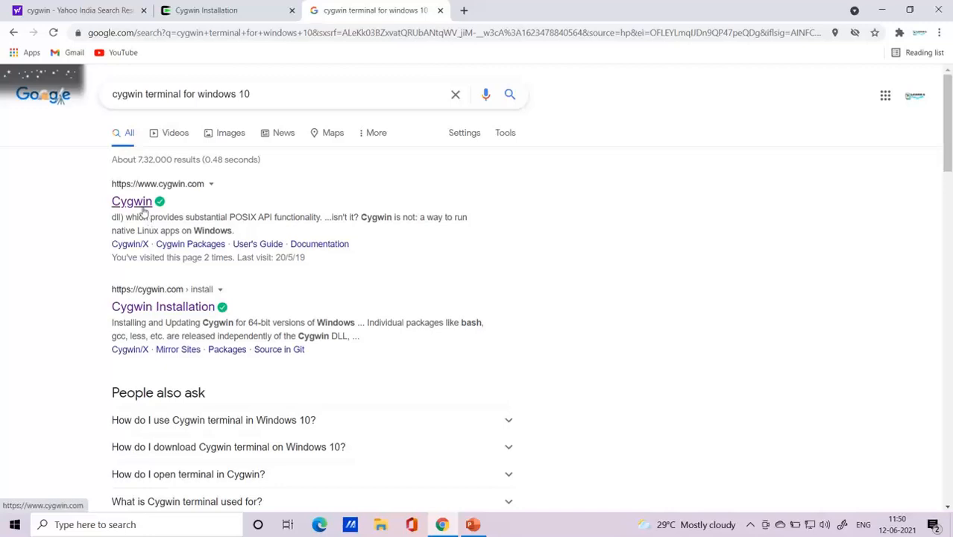
# Open the Cygwin Installation page from the search results and close the two older browser tabs.
pyautogui.click(154, 302)
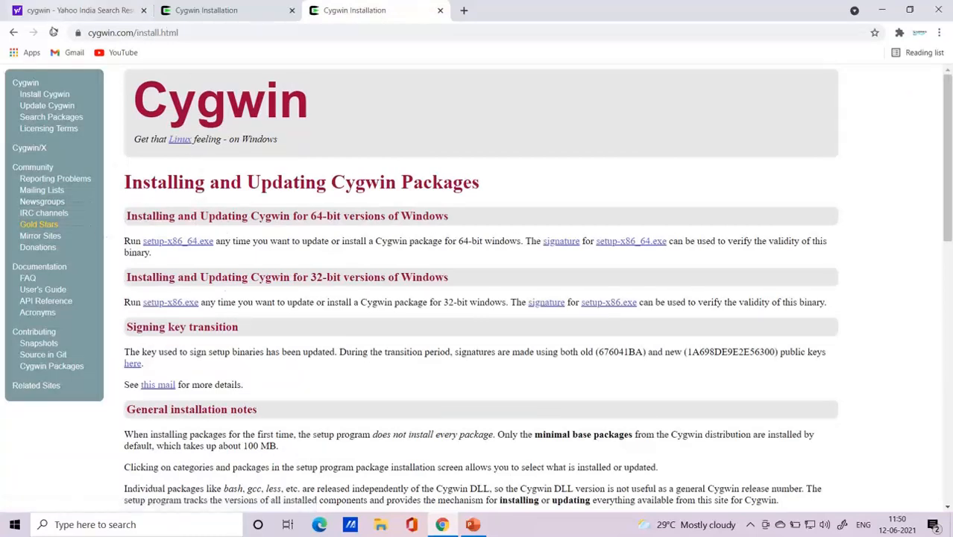
pyautogui.click(144, 10)
pyautogui.click(143, 11)
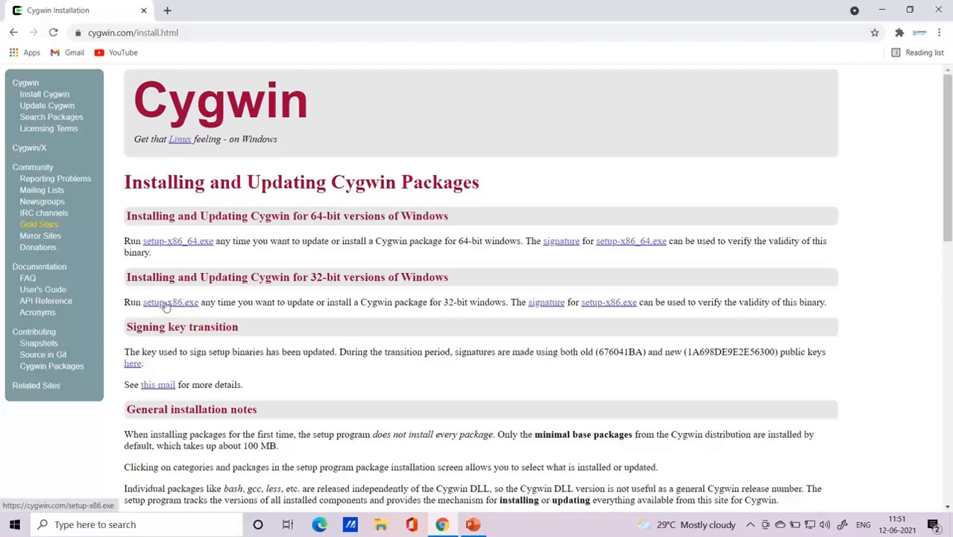
# Download the 64-bit installer setup-x86_64.exe from the Cygwin page and show it in its folder.
pyautogui.scroll(-2, 167, 307)
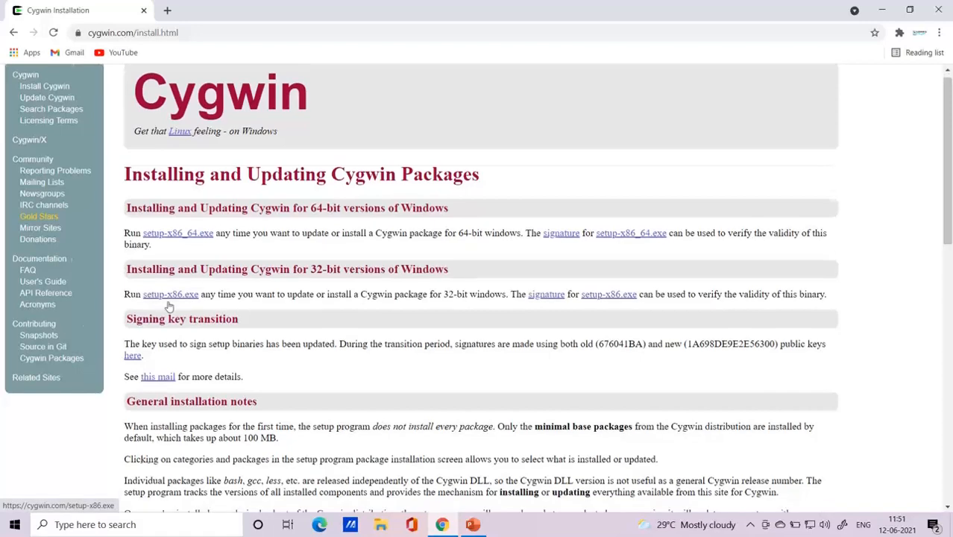
pyautogui.scroll(2, 167, 307)
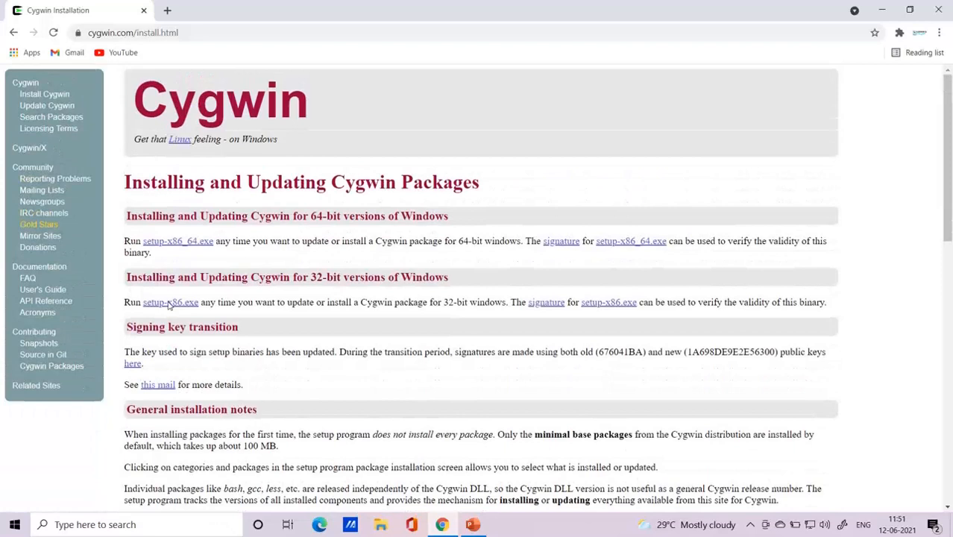
pyautogui.click(185, 248)
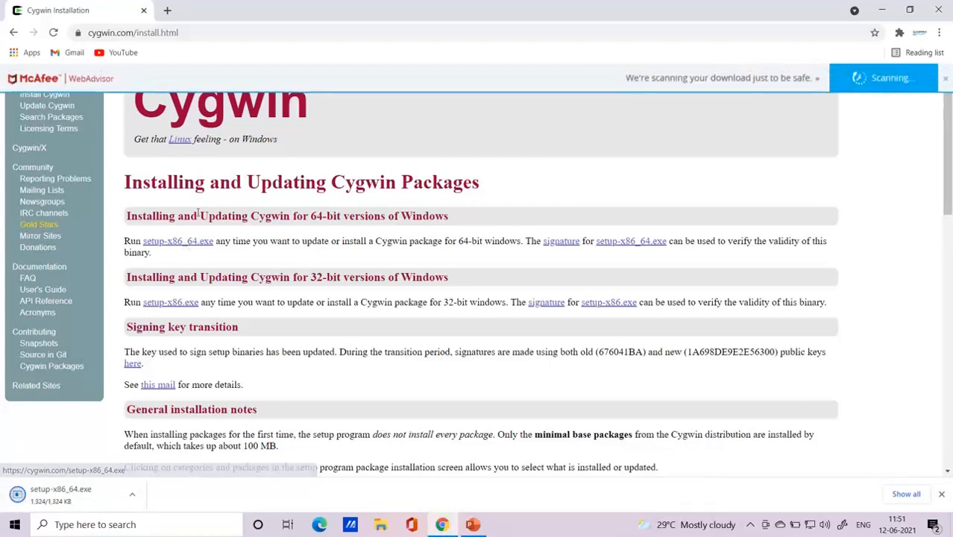
pyautogui.click(132, 494)
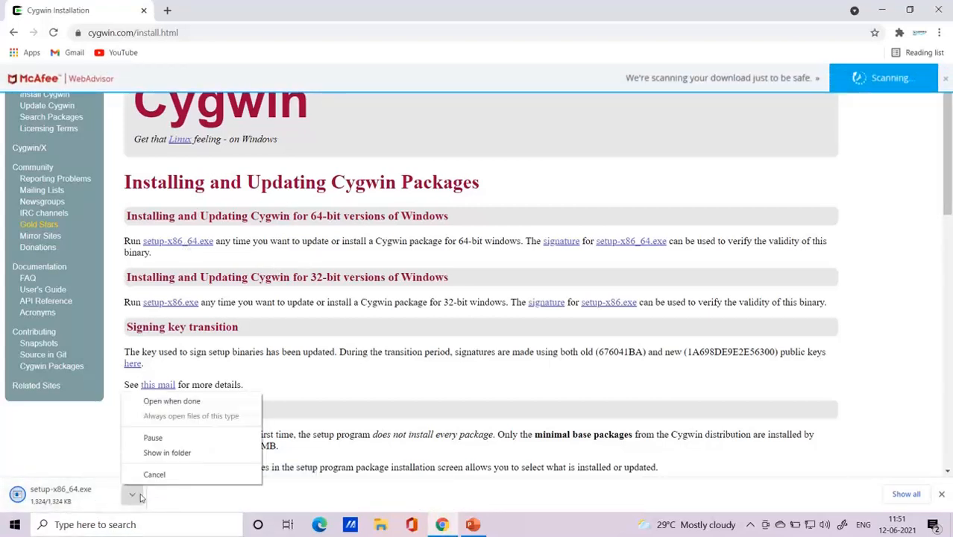
pyautogui.click(165, 452)
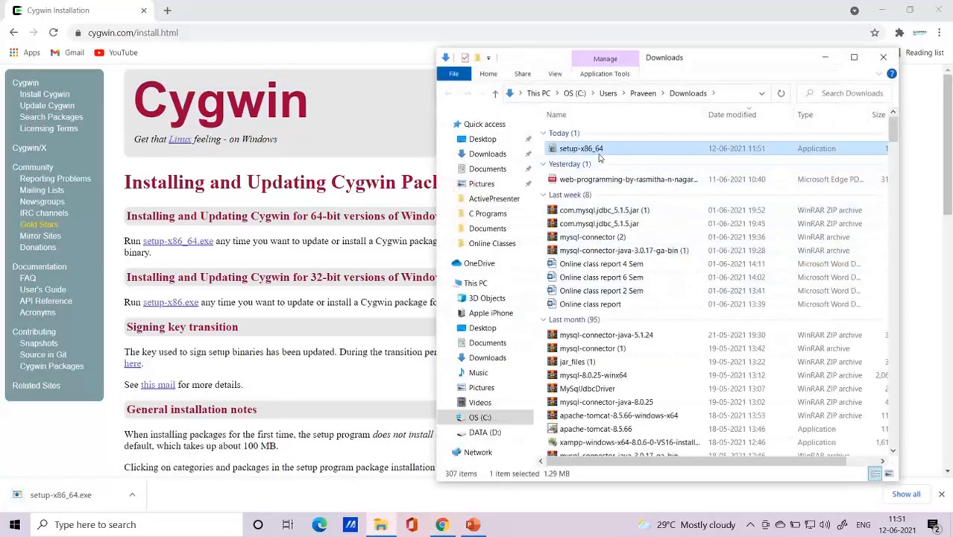
# Copy the downloaded setup-x86_64 file and go up to the user's profile folder.
pyautogui.rightClick(599, 150)
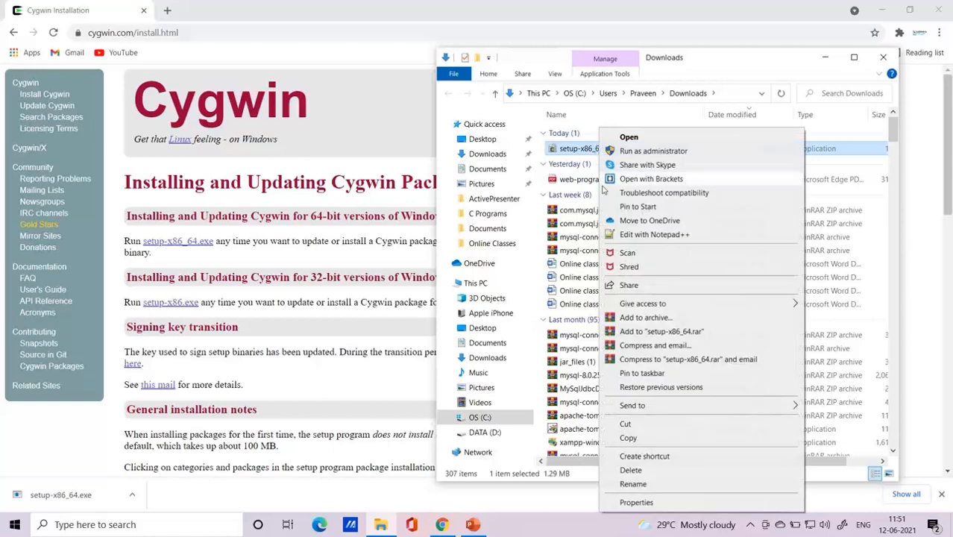
pyautogui.click(626, 438)
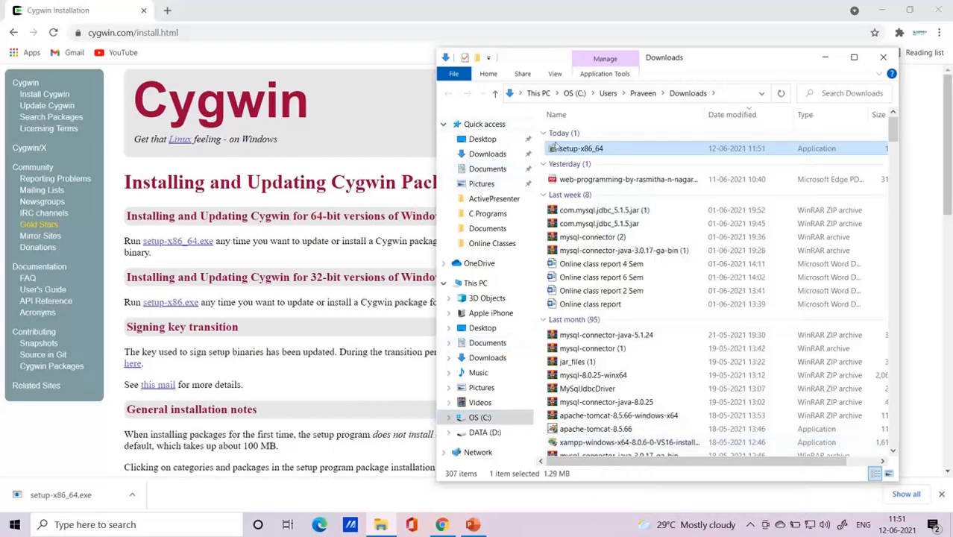
pyautogui.click(639, 98)
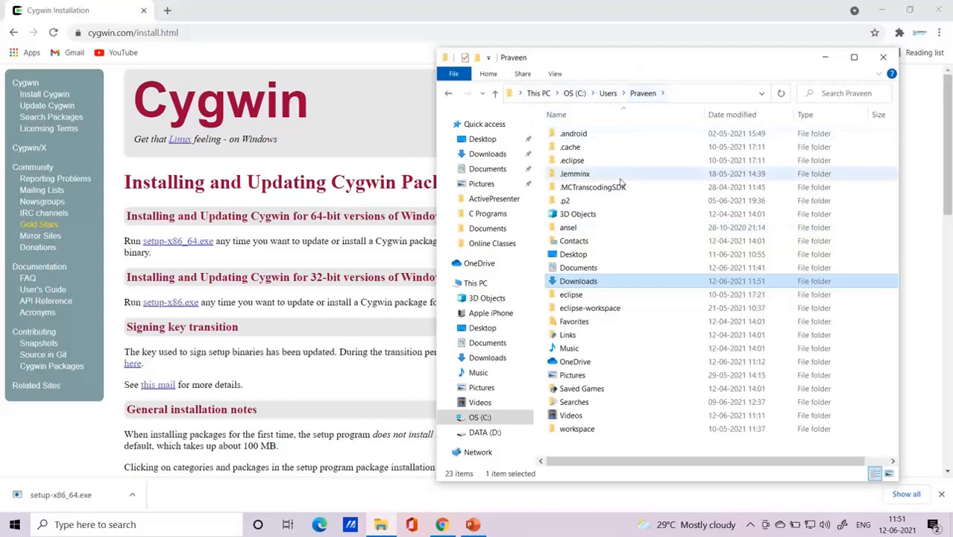
# Create a folder named "cyqwin installer" in the user's profile folder and open it.
pyautogui.rightClick(645, 319)
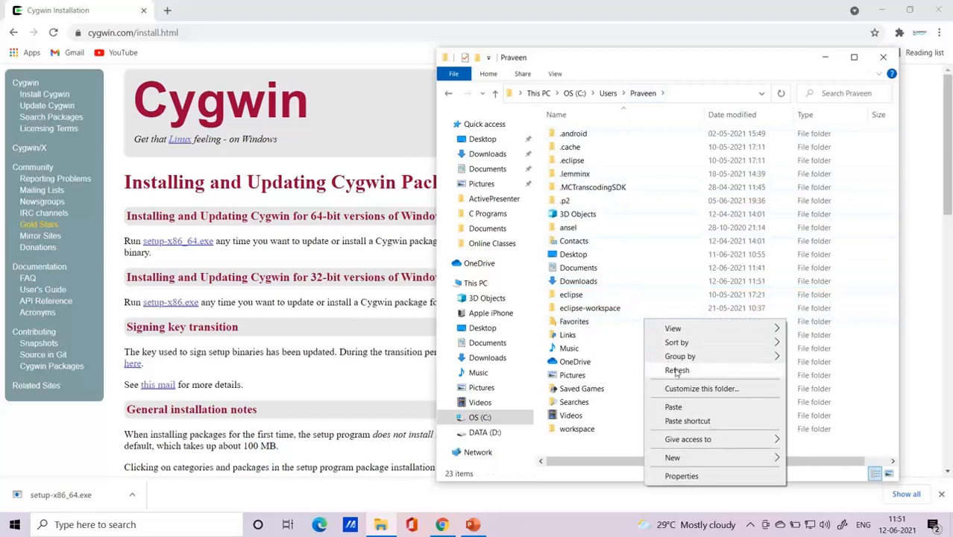
pyautogui.moveTo(684, 460)
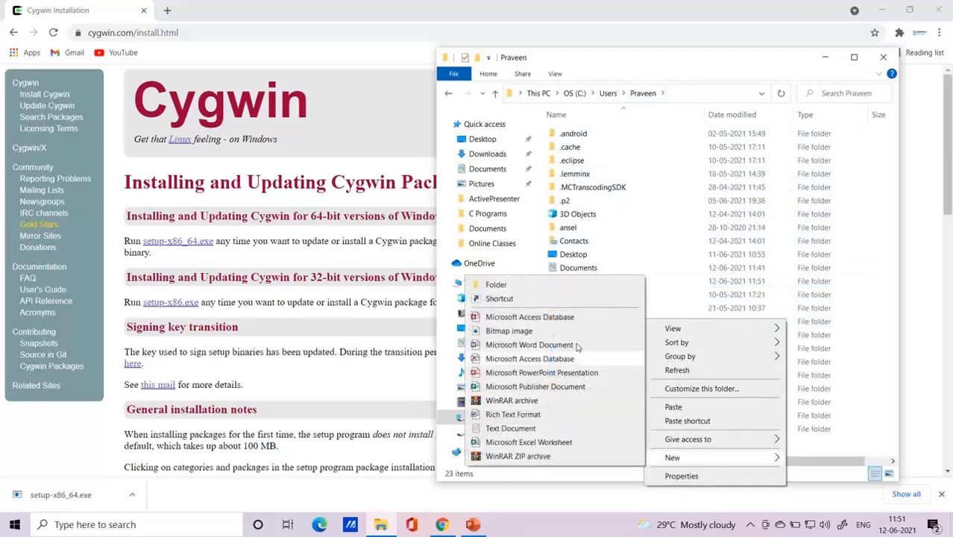
pyautogui.click(514, 284)
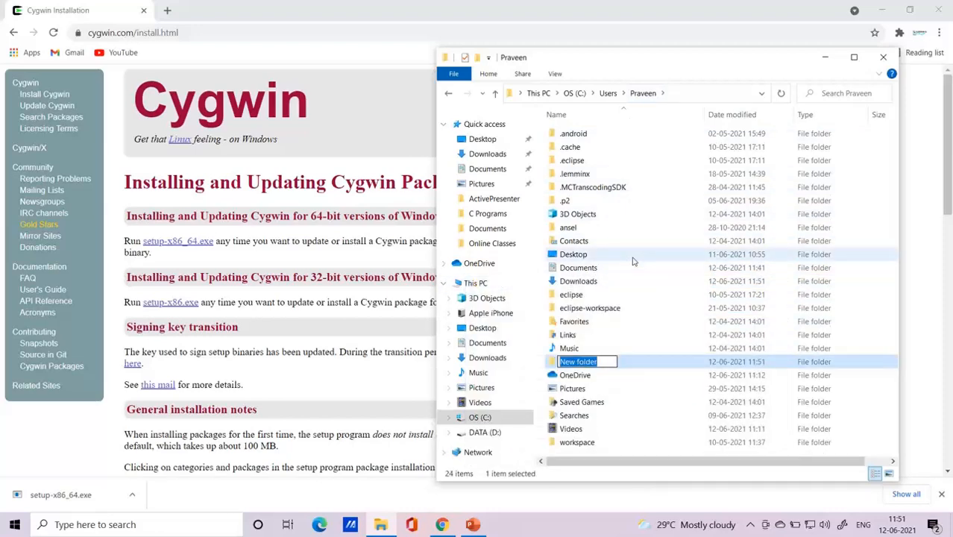
pyautogui.press('BackSpace')
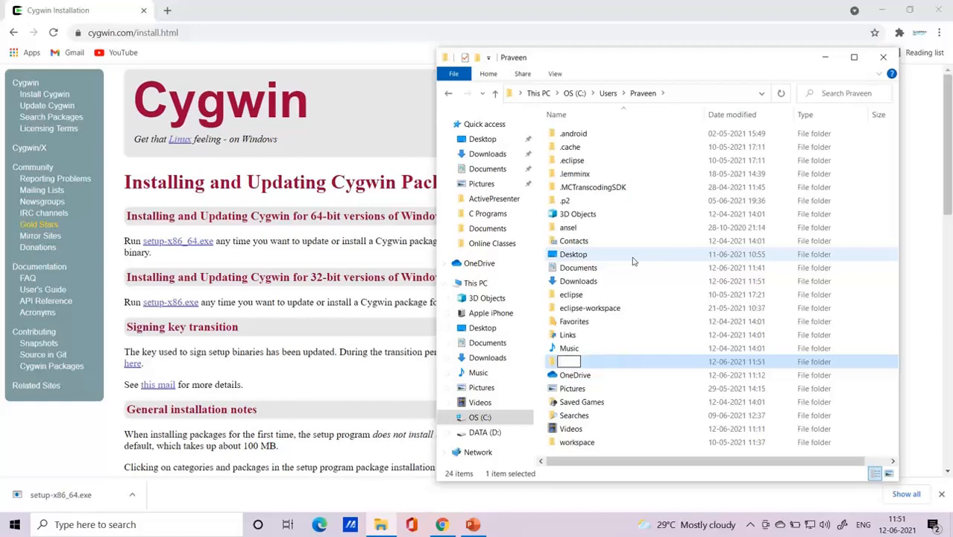
pyautogui.write('cygwin ins')
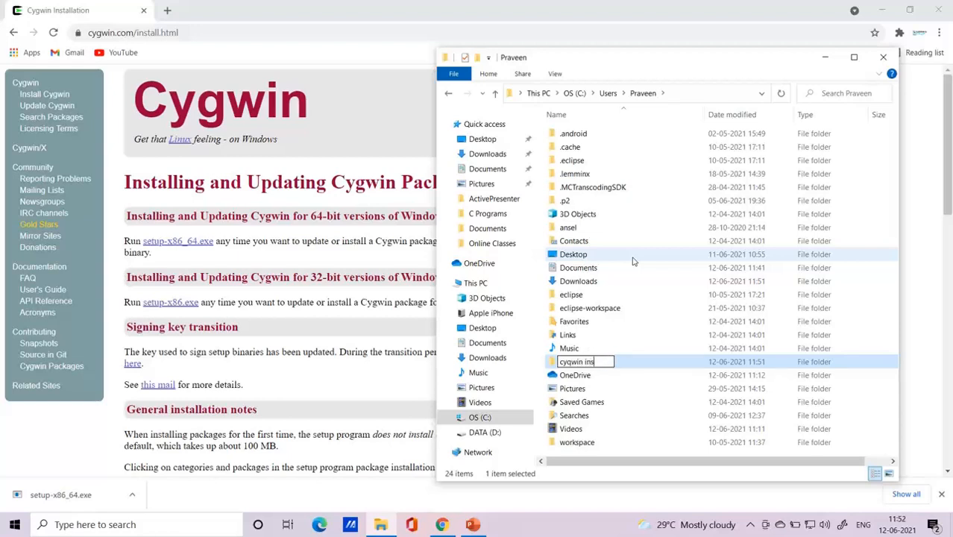
pyautogui.write('taller')
pyautogui.press('Return')
pyautogui.press('Return')
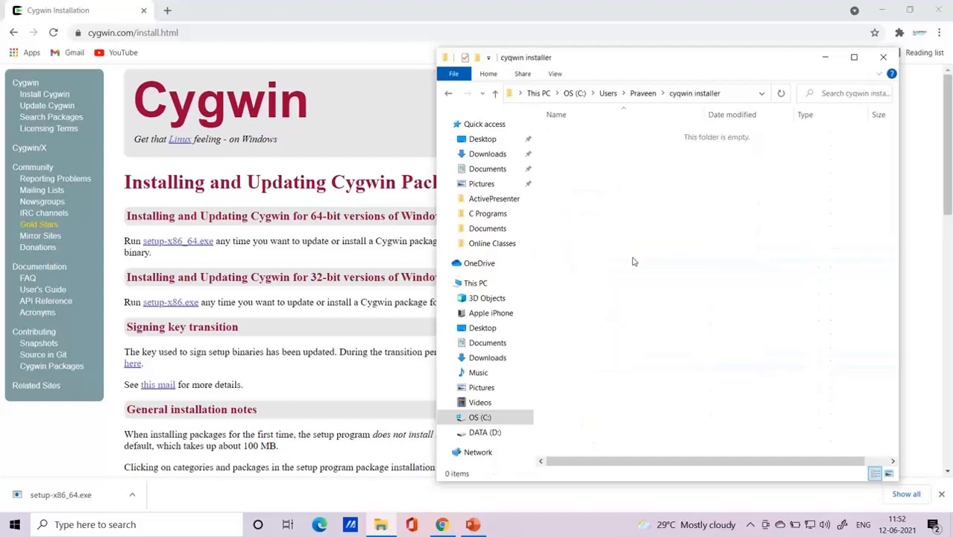
# Paste the copied setup-x86_64 file into the cyqwin installer folder and launch it from there.
pyautogui.hotkey('ctrl', 'v')
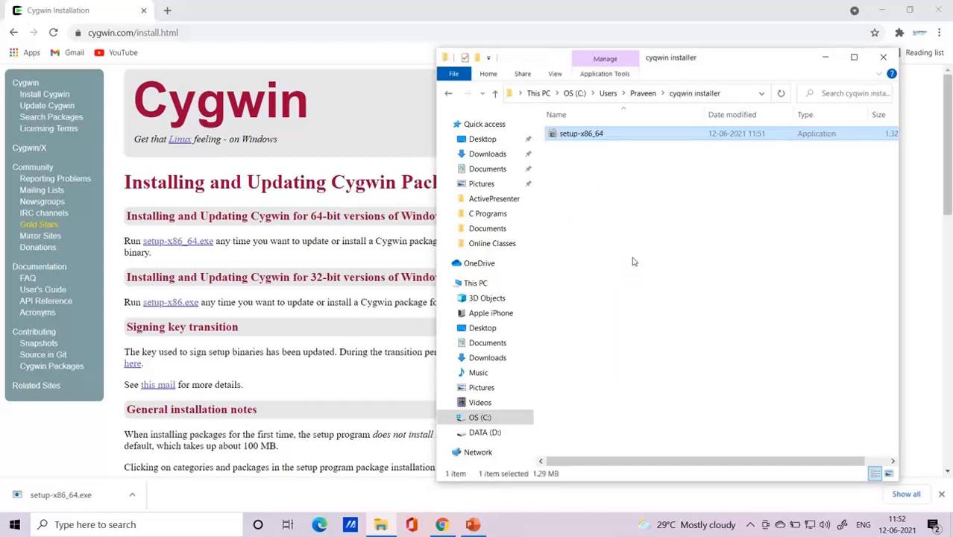
pyautogui.click(855, 57)
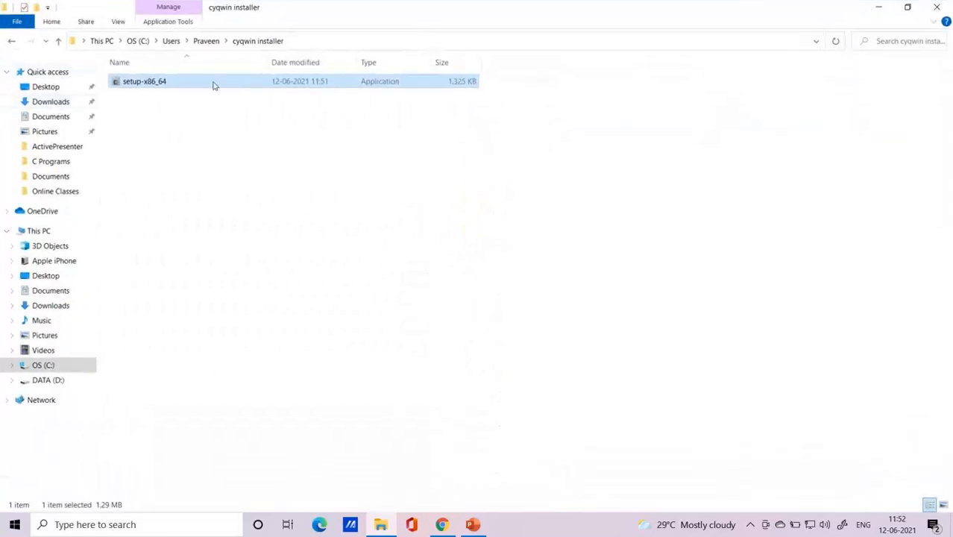
pyautogui.doubleClick(214, 84)
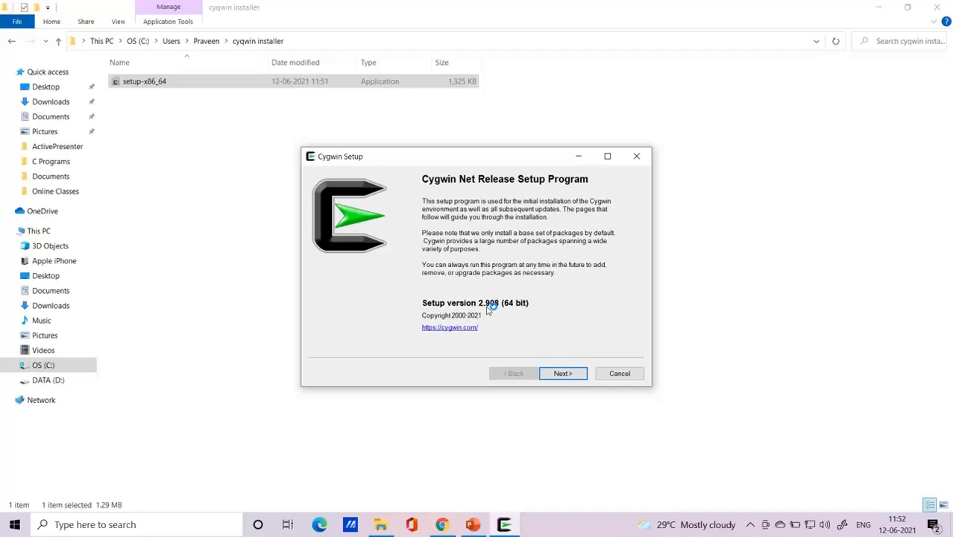
# Set Cygwin Setup to install from the Internet into root directory C:\cygwin64 for all users.
pyautogui.click(562, 373)
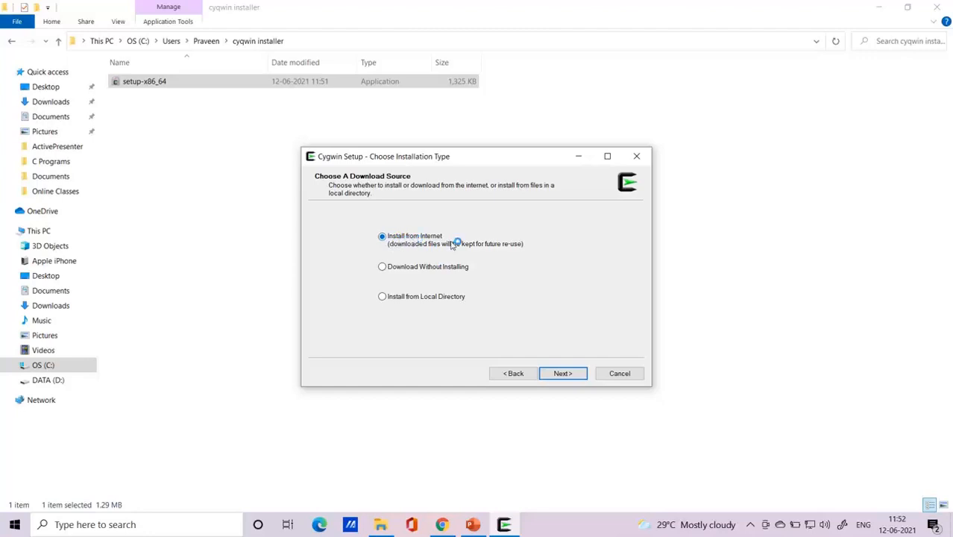
pyautogui.click(564, 373)
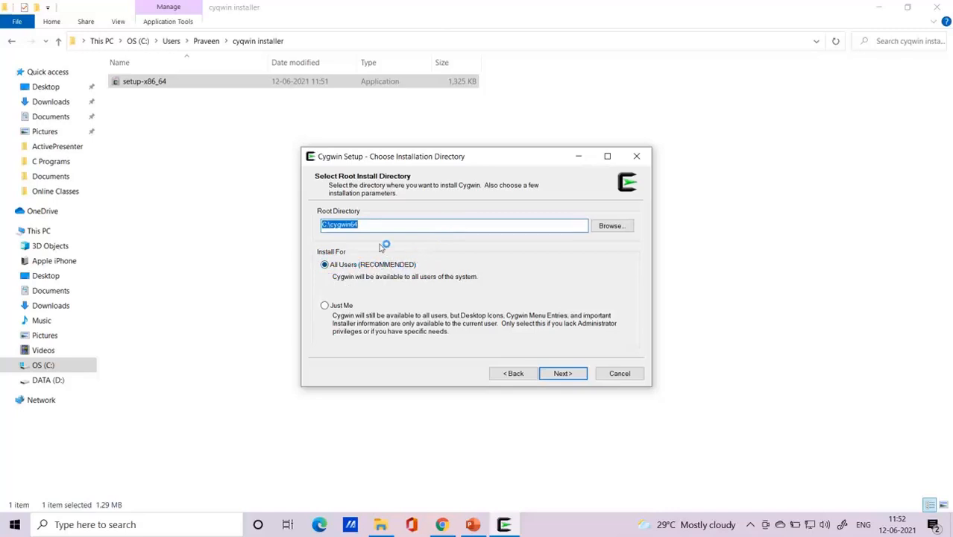
pyautogui.click(563, 373)
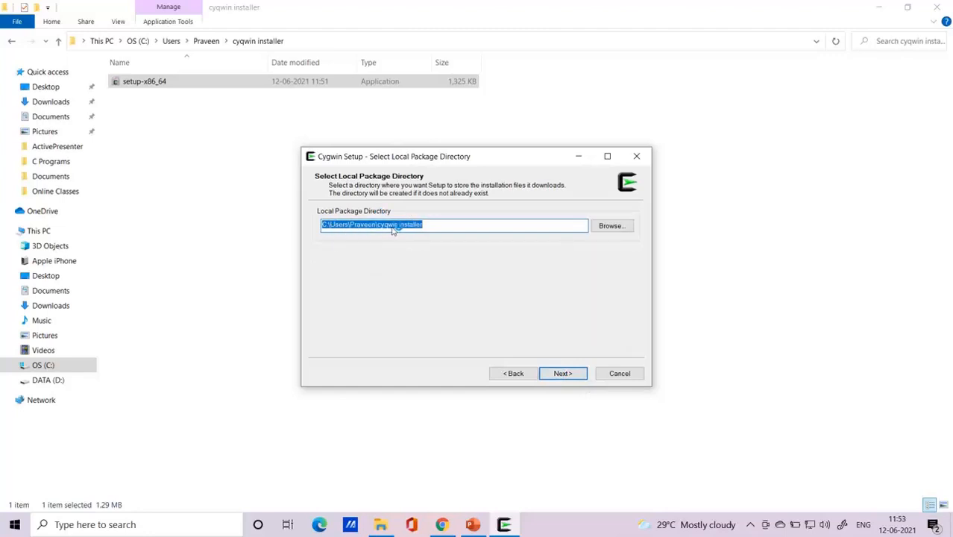
# Accept the cyqwin installer folder as the local package directory and use the system proxy settings for the connection.
pyautogui.click(351, 226)
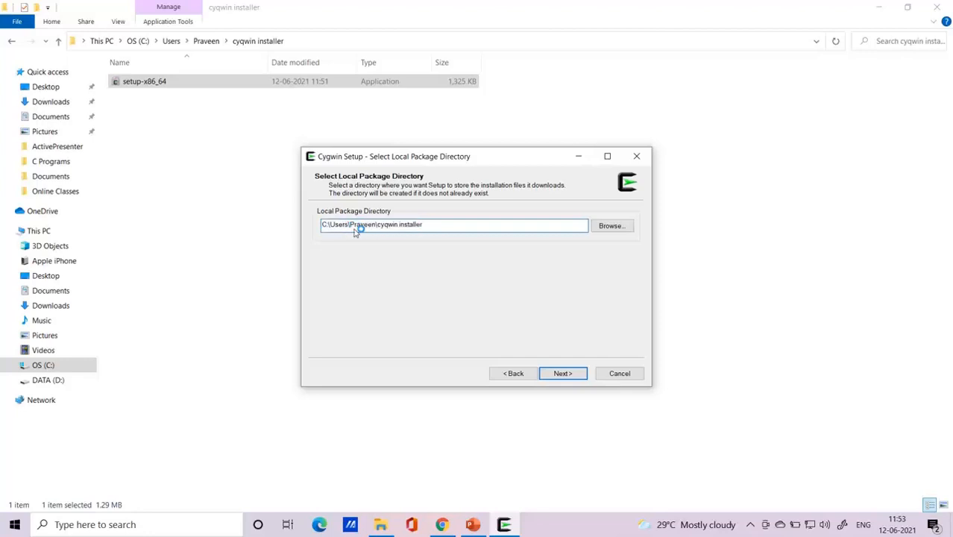
pyautogui.click(369, 226)
pyautogui.click(561, 373)
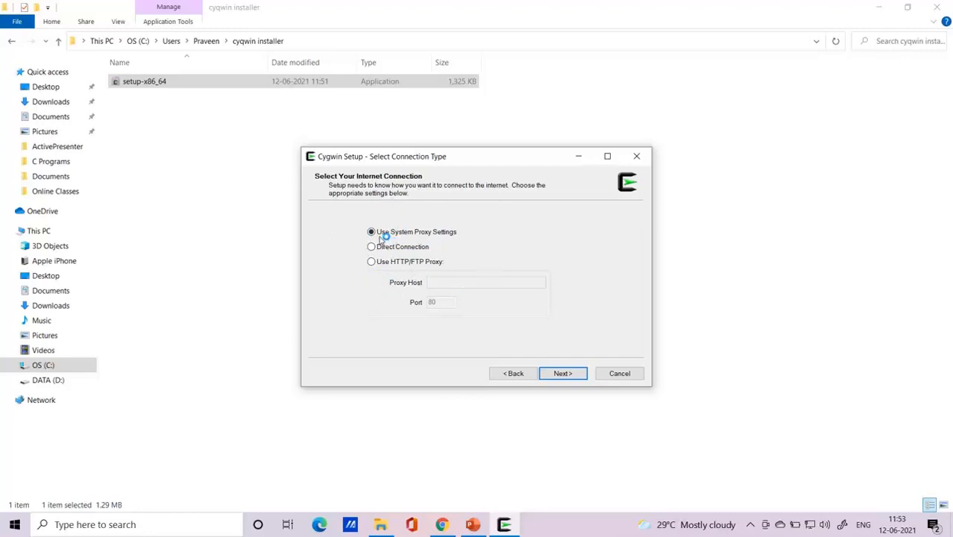
pyautogui.click(571, 375)
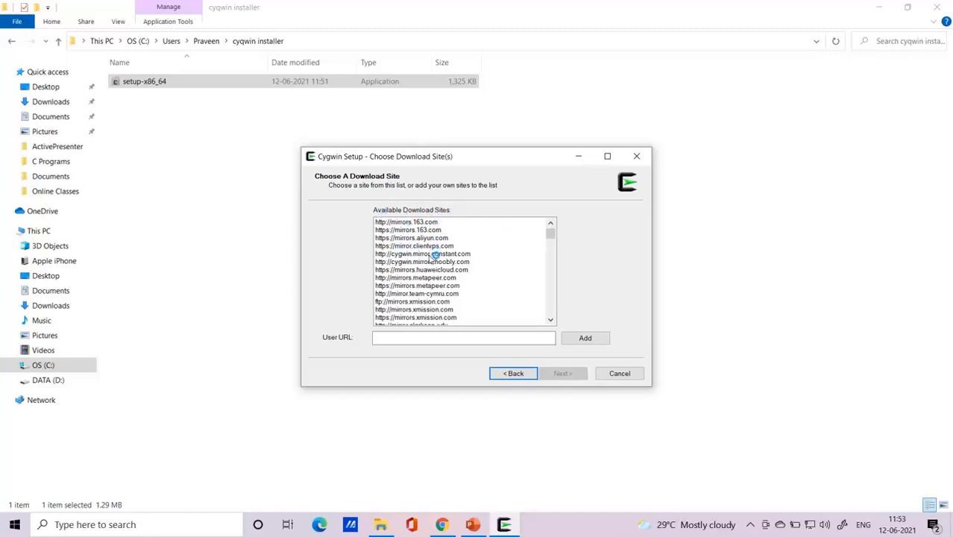
# Look through the list of available Cygwin download sites from beginning to end.
pyautogui.scroll(-3, 433, 250)
pyautogui.scroll(-1, 445, 271)
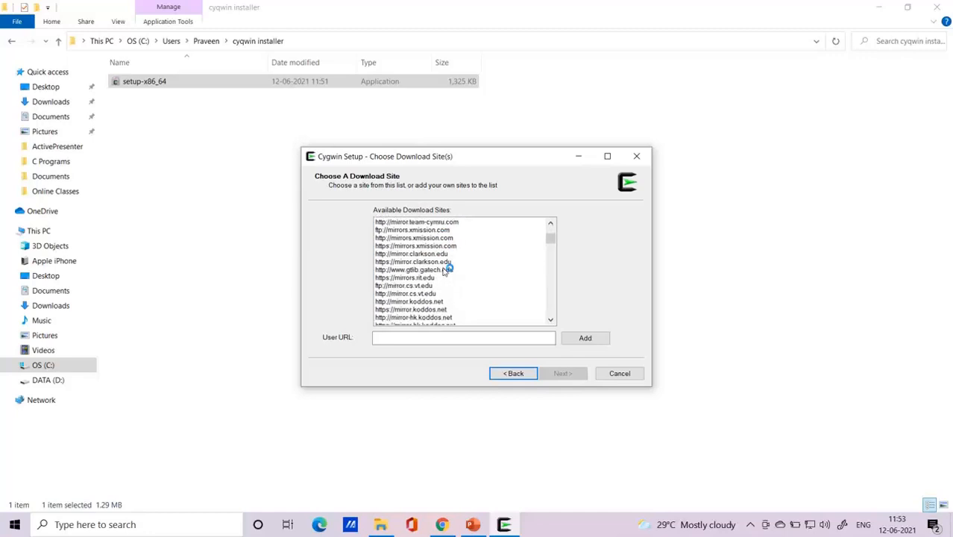
pyautogui.scroll(-3, 445, 271)
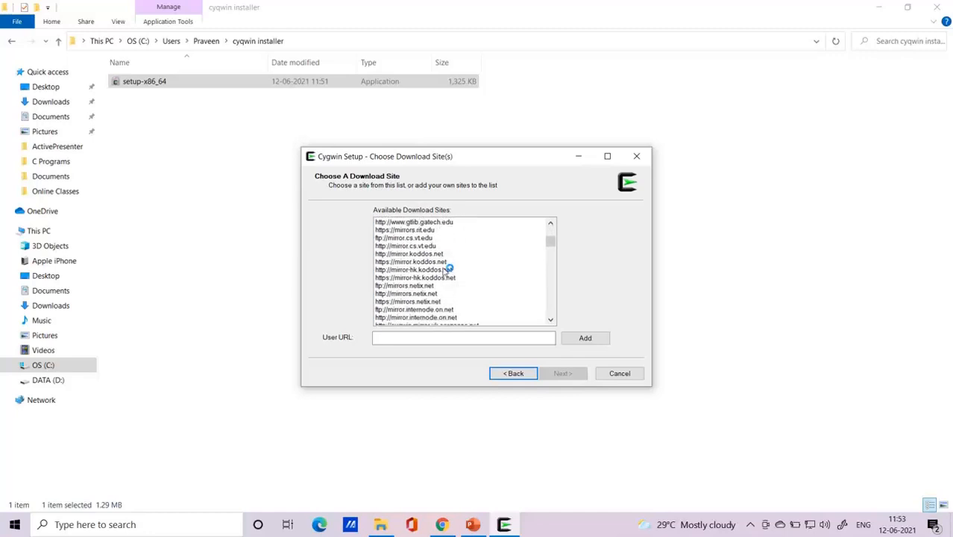
pyautogui.scroll(-7, 448, 268)
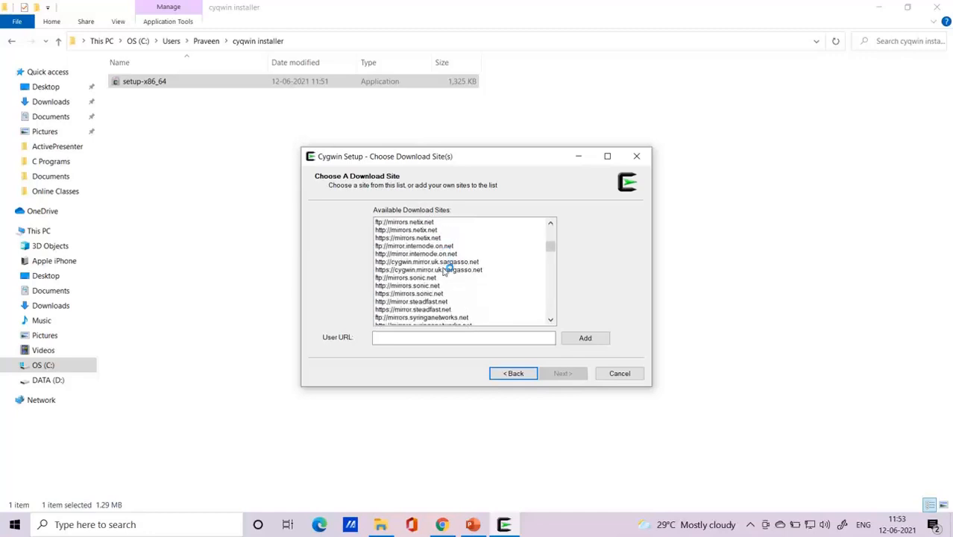
pyautogui.scroll(-2, 446, 270)
pyautogui.scroll(-5, 445, 271)
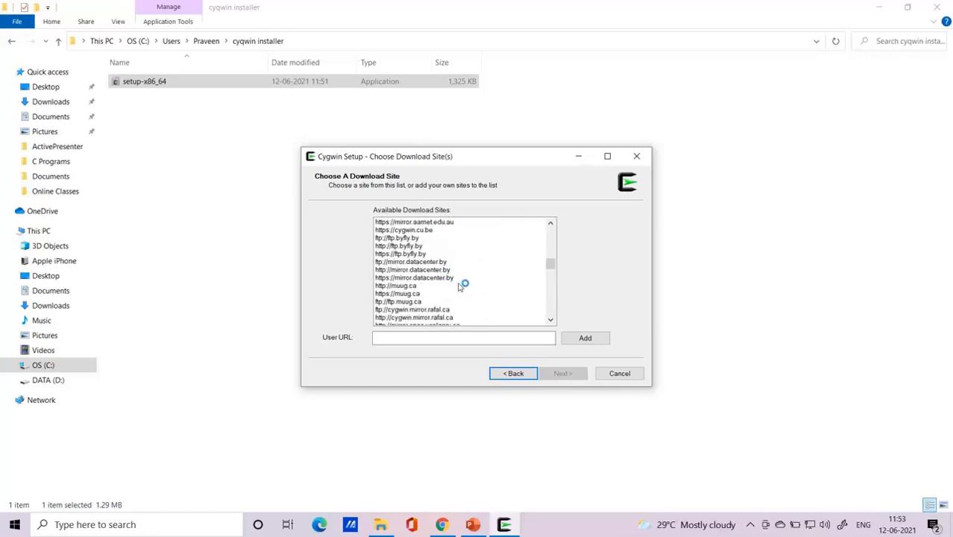
pyautogui.scroll(3, 460, 286)
pyautogui.scroll(3, 460, 286)
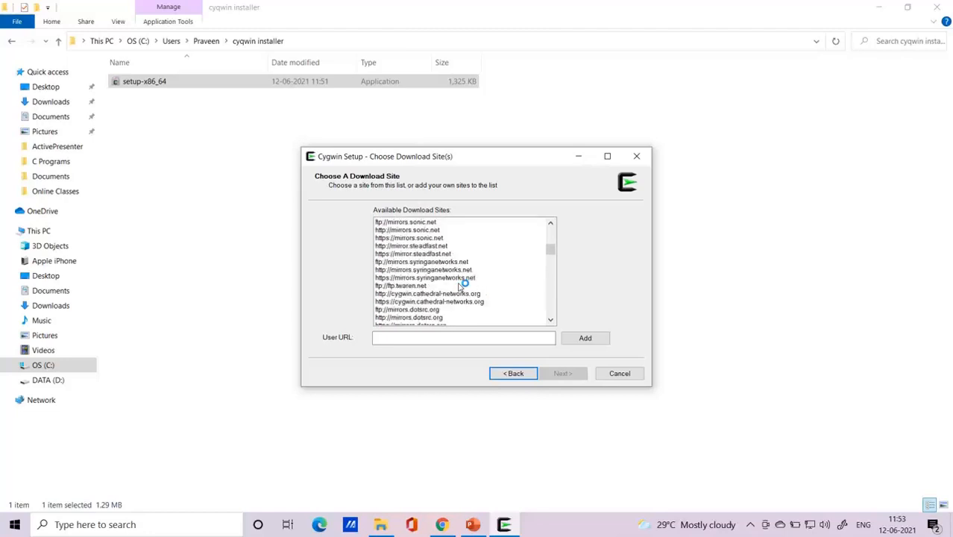
pyautogui.scroll(-10, 460, 286)
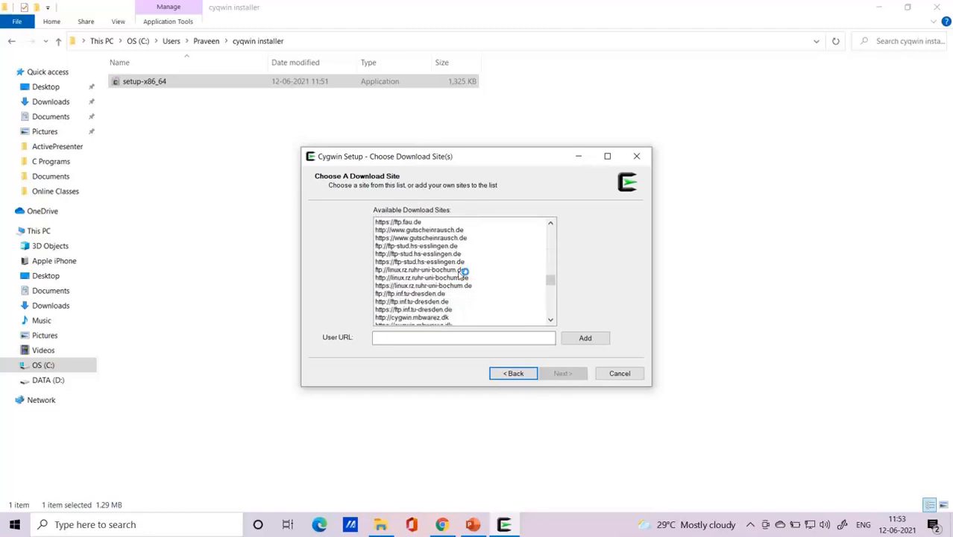
pyautogui.scroll(-3, 460, 276)
pyautogui.scroll(-12, 460, 276)
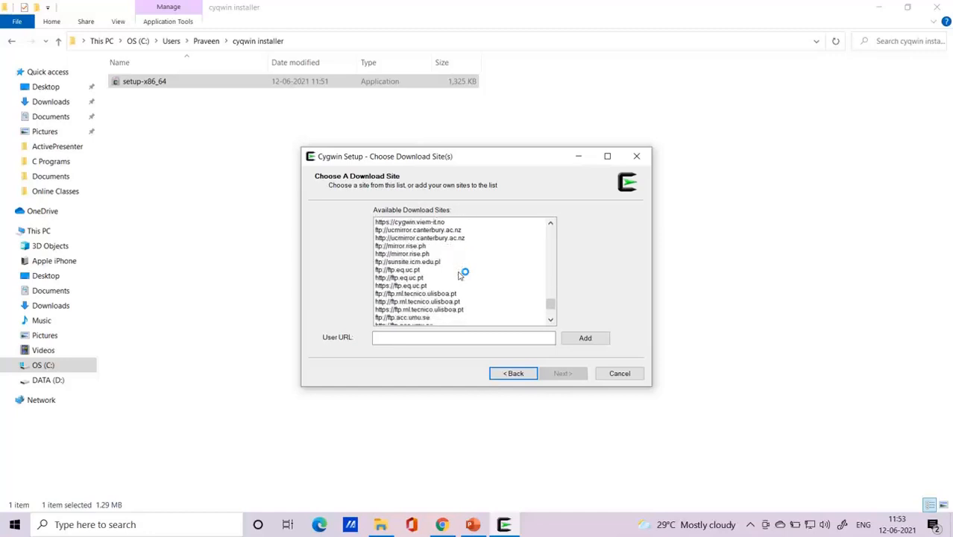
pyautogui.scroll(-3, 460, 274)
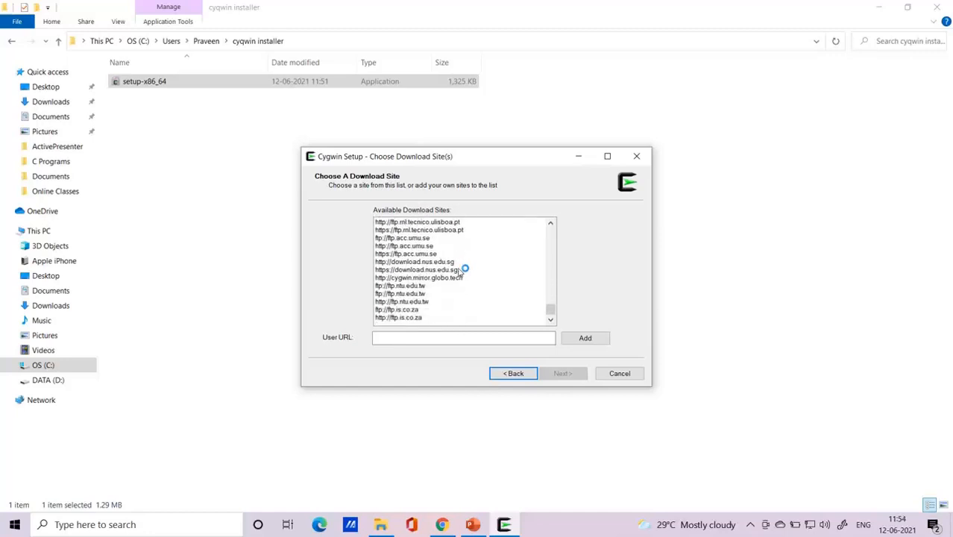
pyautogui.scroll(15, 460, 274)
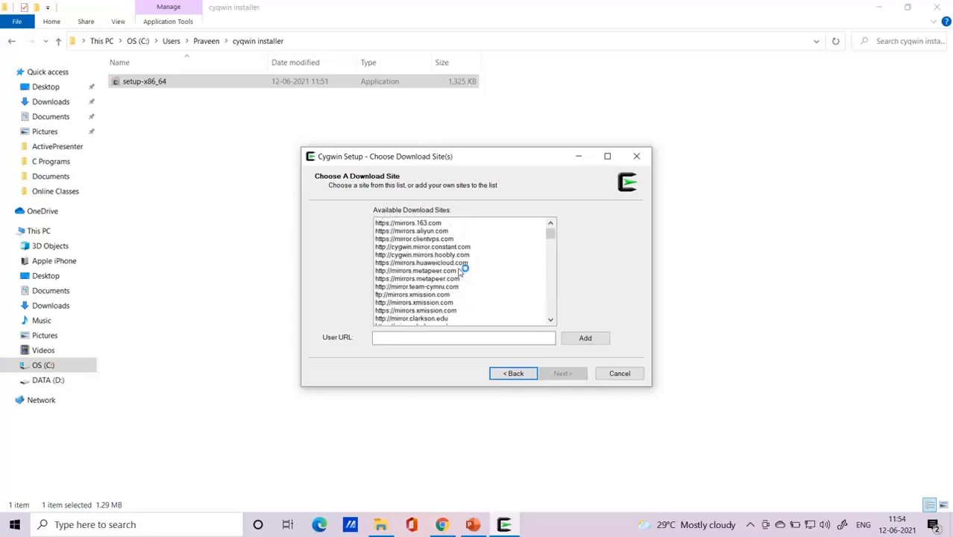
pyautogui.scroll(1, 460, 273)
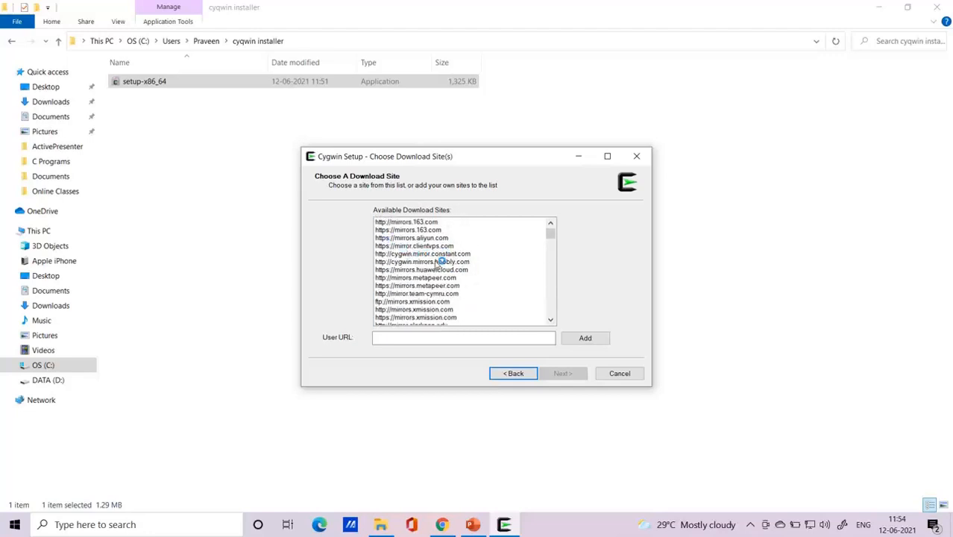
pyautogui.click(437, 263)
pyautogui.click(437, 254)
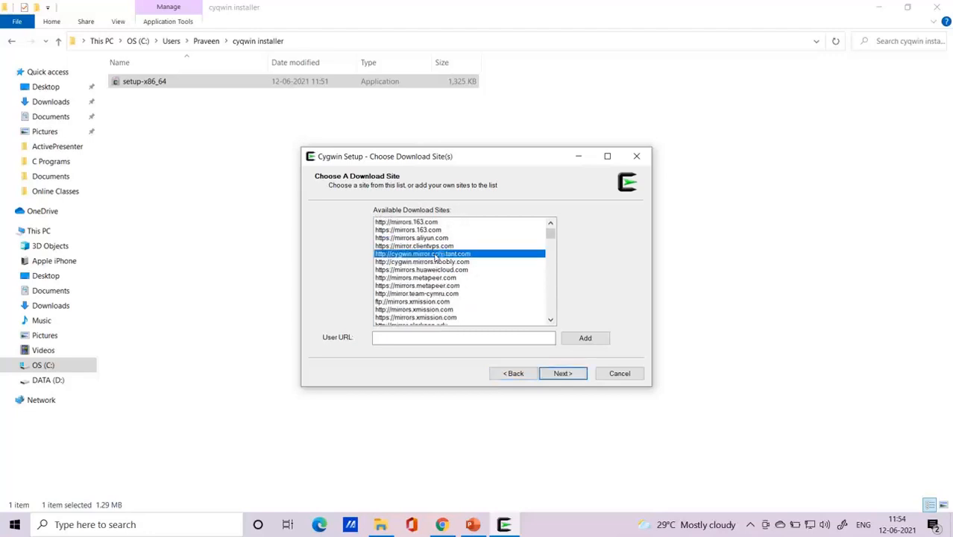
pyautogui.click(559, 374)
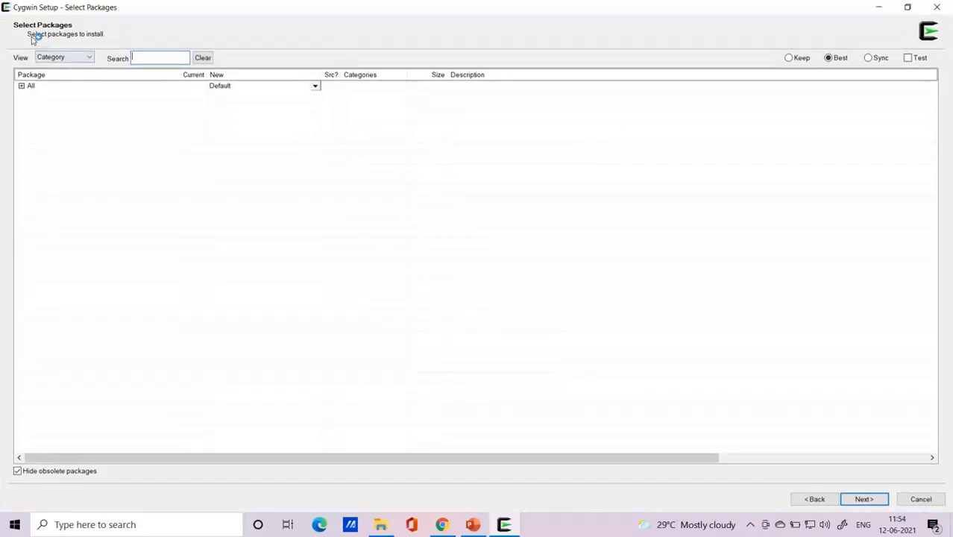
# Keep the Default selection for all package categories, then review and confirm the changes to start the installation.
pyautogui.click(21, 86)
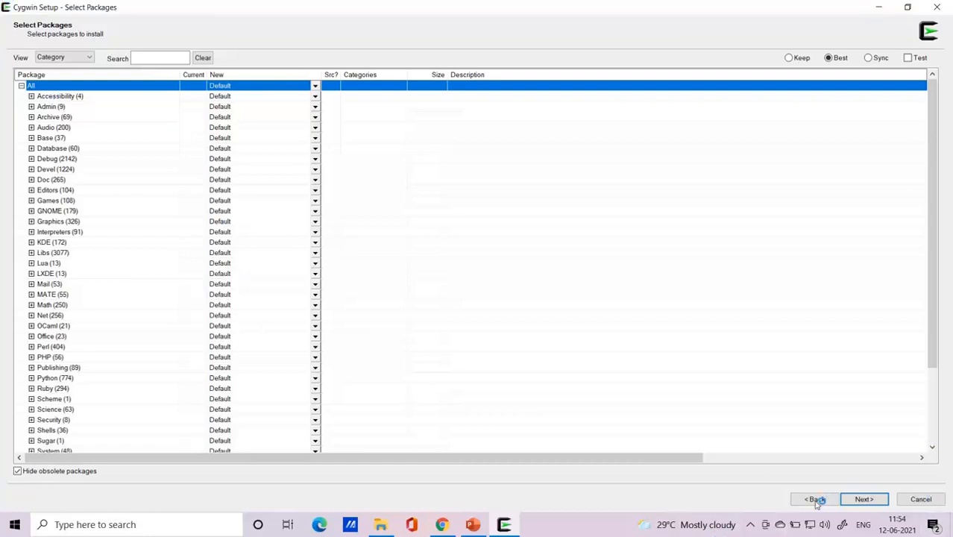
pyautogui.click(865, 499)
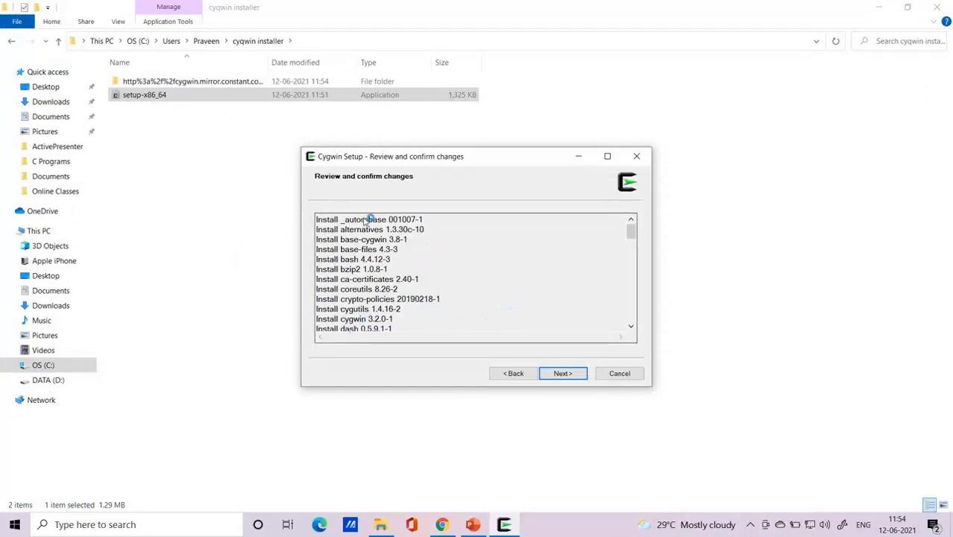
pyautogui.scroll(-6, 367, 229)
pyautogui.scroll(-10, 367, 230)
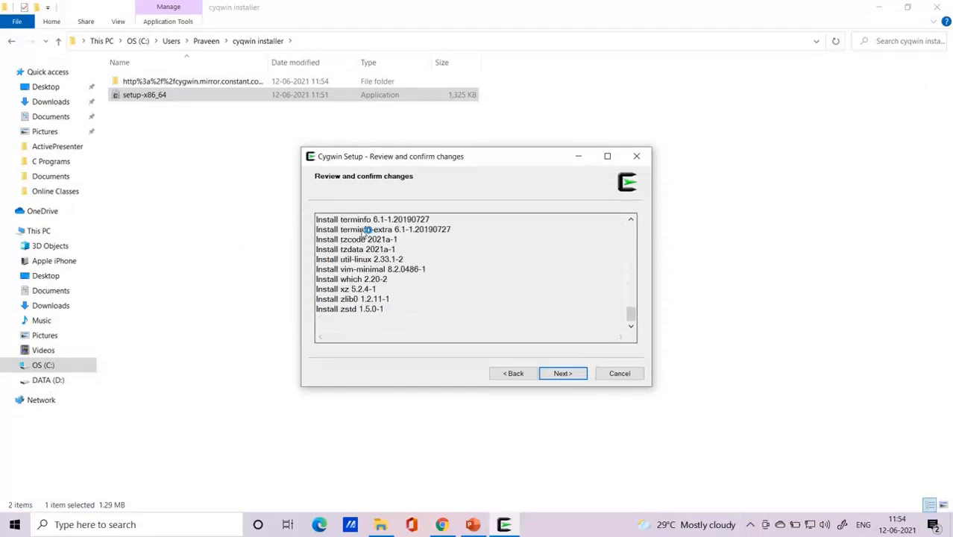
pyautogui.scroll(16, 367, 229)
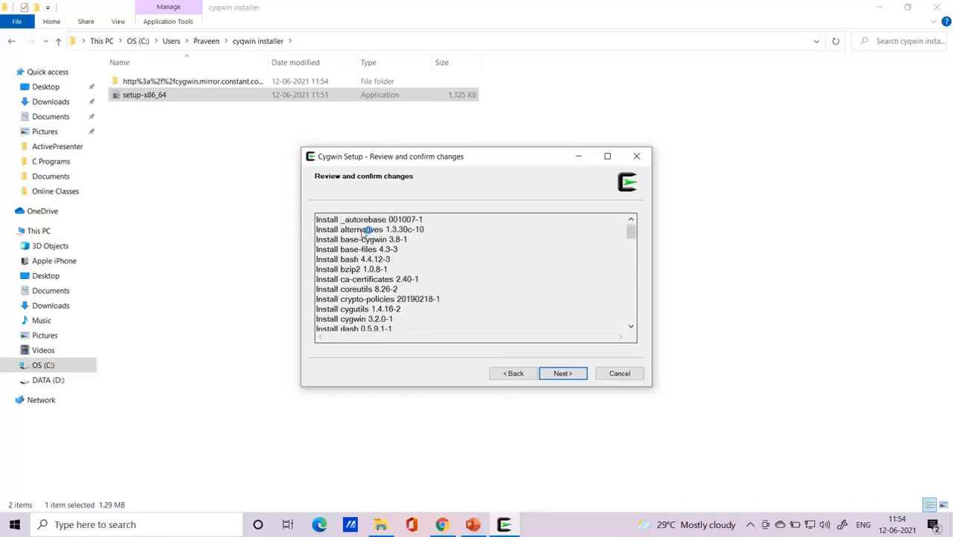
pyautogui.click(563, 372)
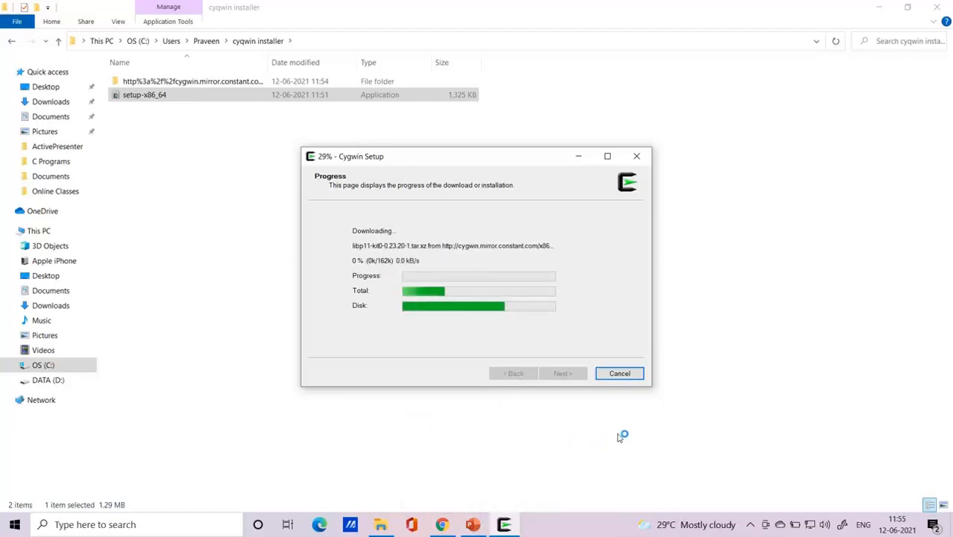
pyautogui.click(750, 524)
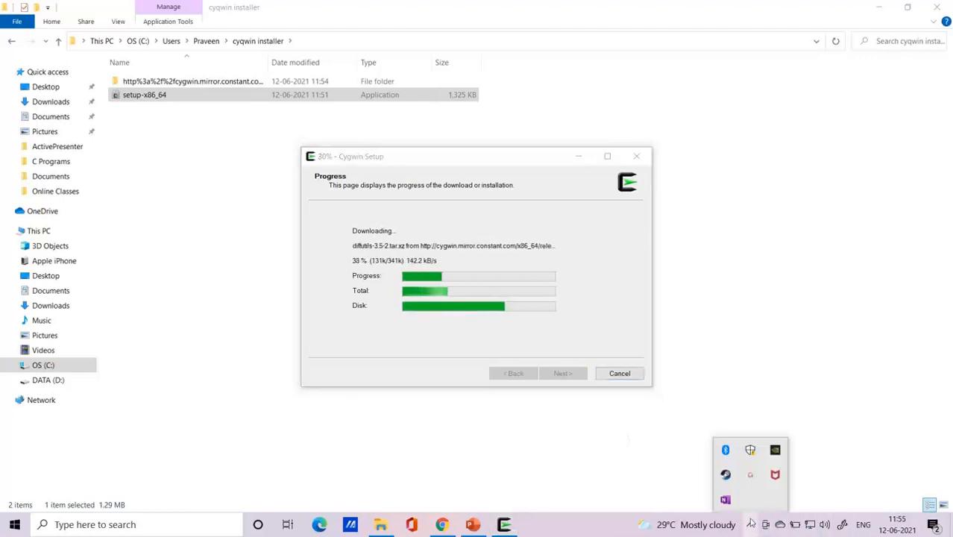
pyautogui.click(750, 477)
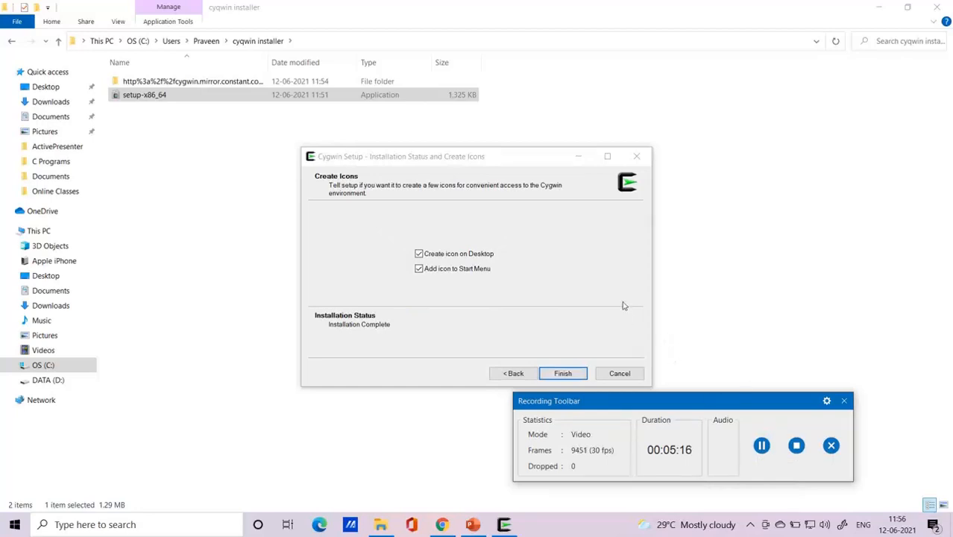
pyautogui.click(608, 284)
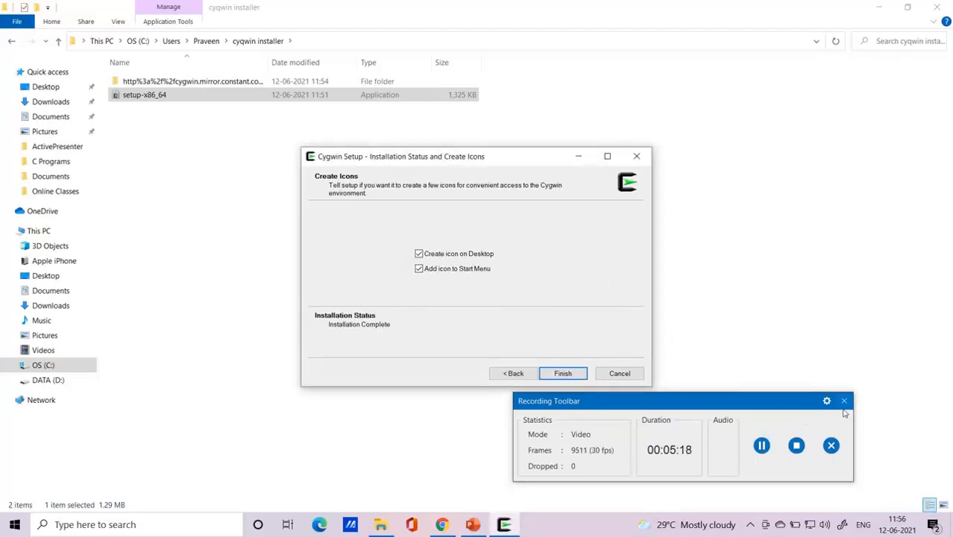
pyautogui.click(844, 401)
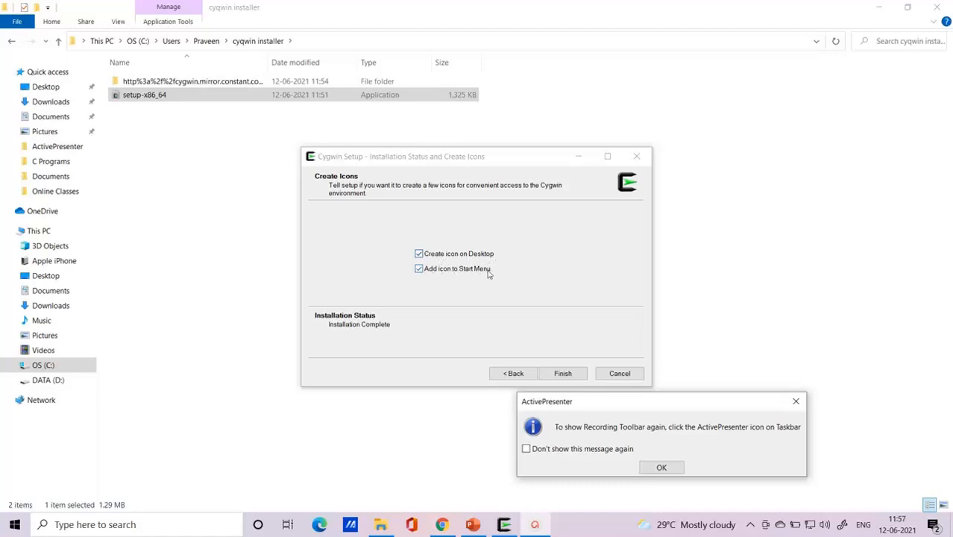
# Finish Cygwin Setup with the desktop icon enabled and the Start Menu icon disabled, and dismiss the ActivePresenter message.
pyautogui.click(419, 269)
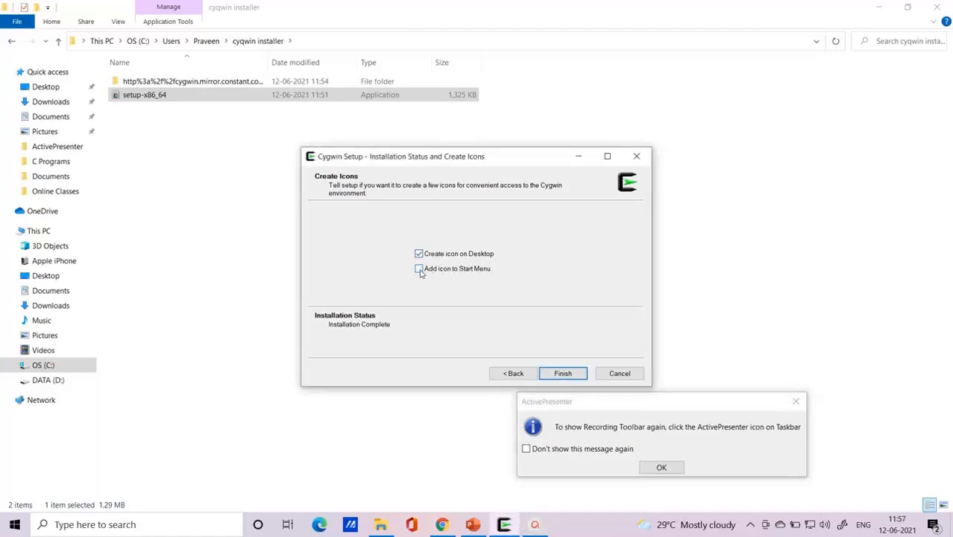
pyautogui.click(572, 375)
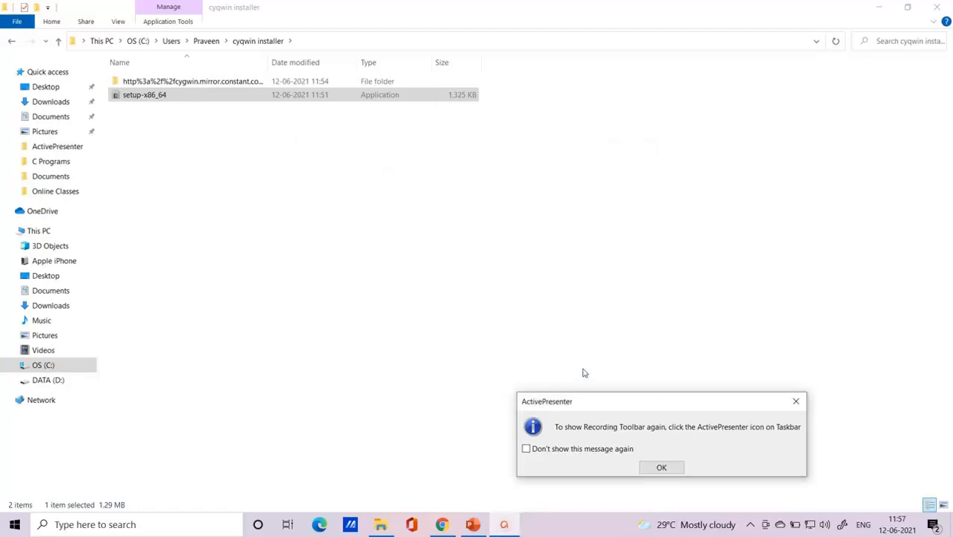
pyautogui.click(661, 468)
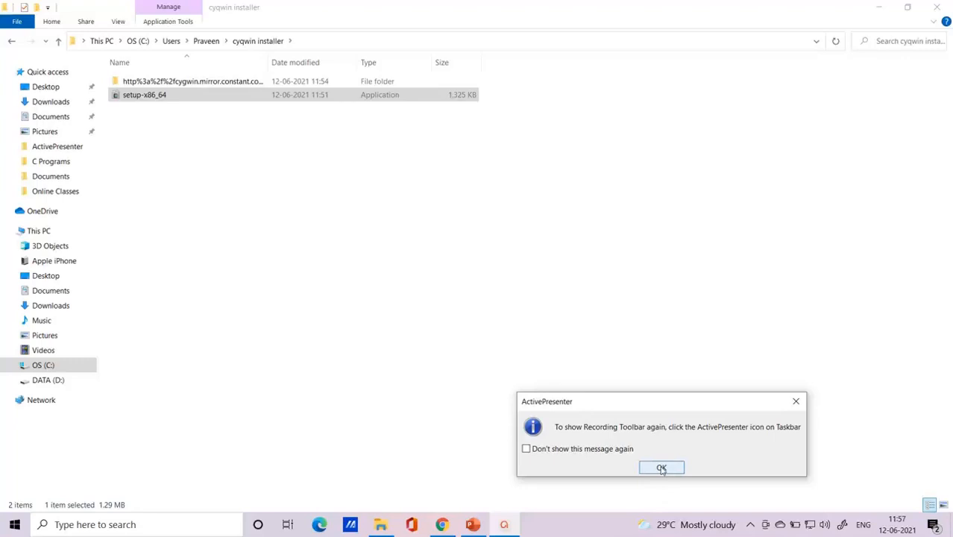
pyautogui.click(661, 468)
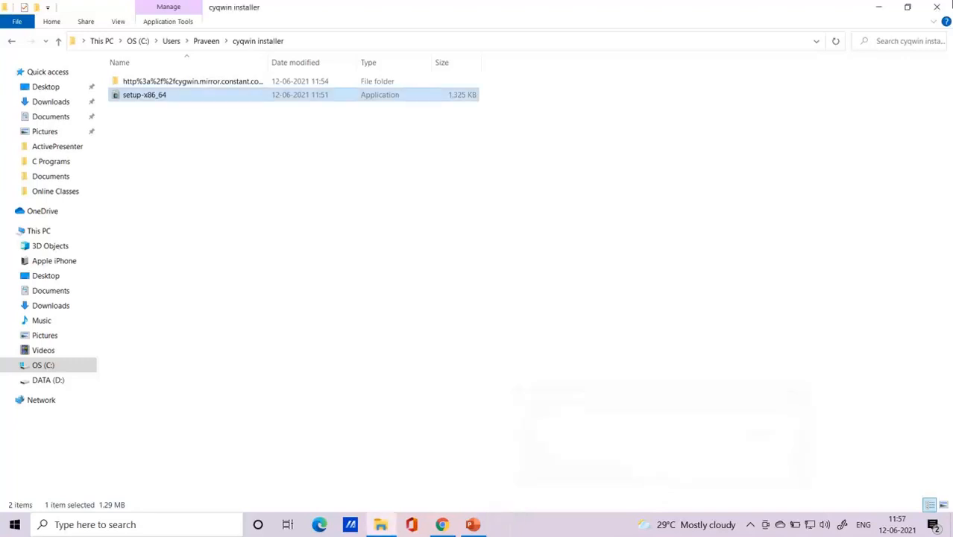
# Minimize the open windows to reach the desktop and launch Cygwin64 Terminal in a maximized window.
pyautogui.click(879, 7)
pyautogui.click(878, 7)
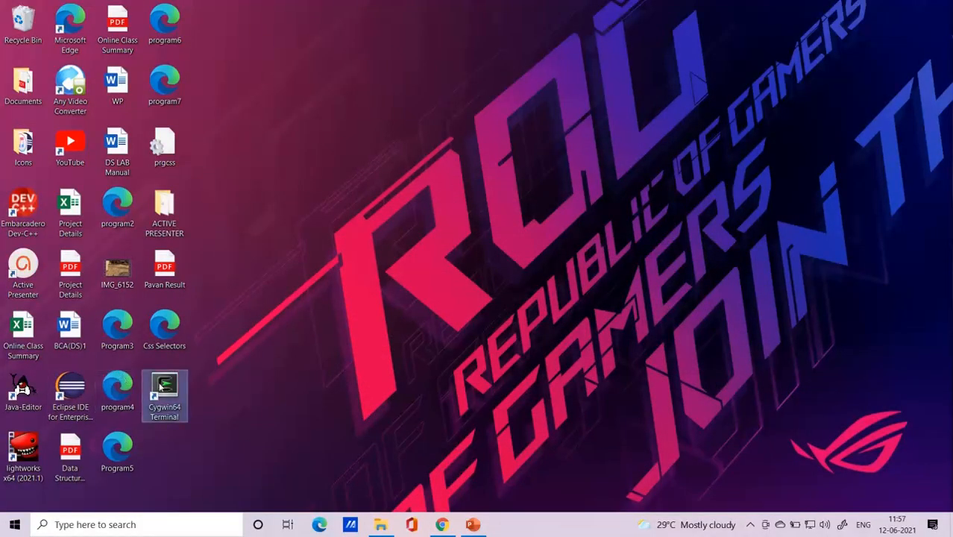
pyautogui.doubleClick(182, 375)
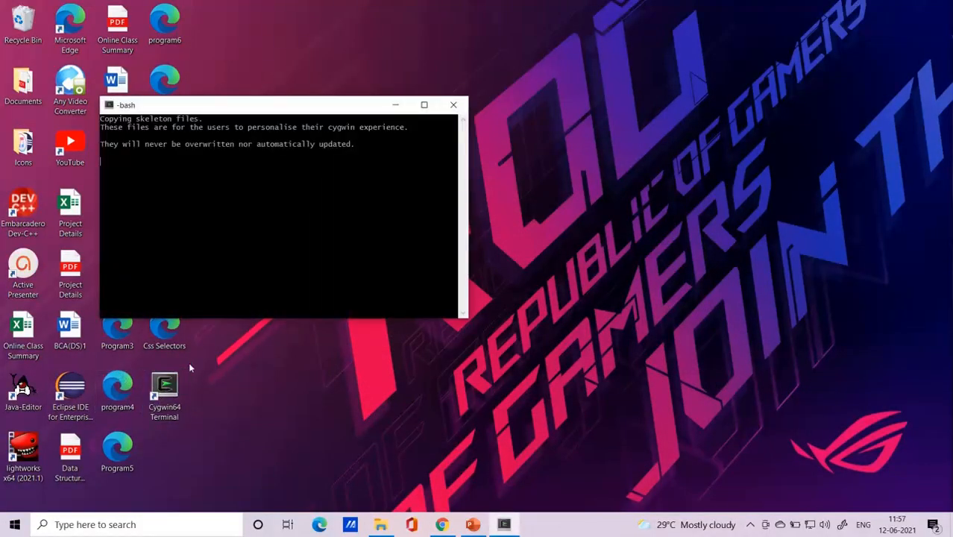
pyautogui.click(423, 105)
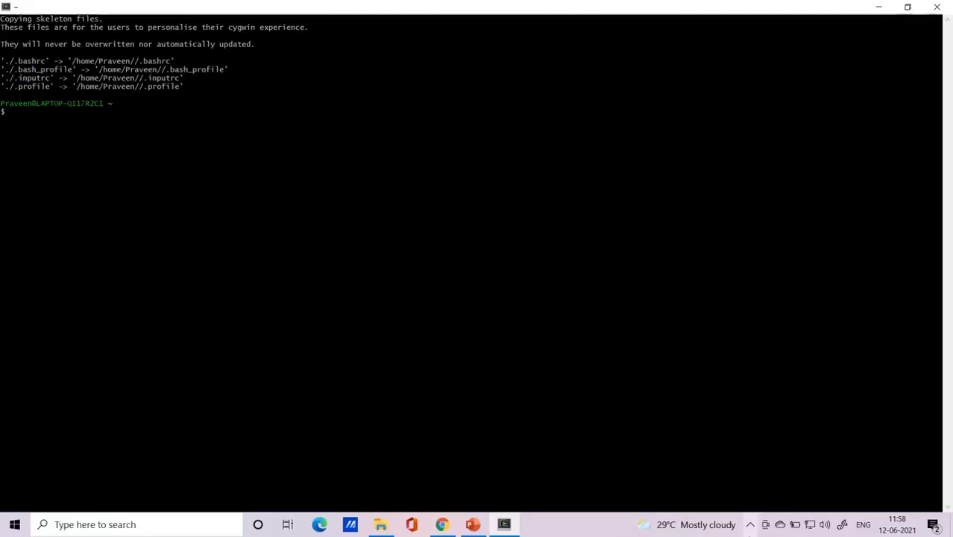
pyautogui.click(751, 528)
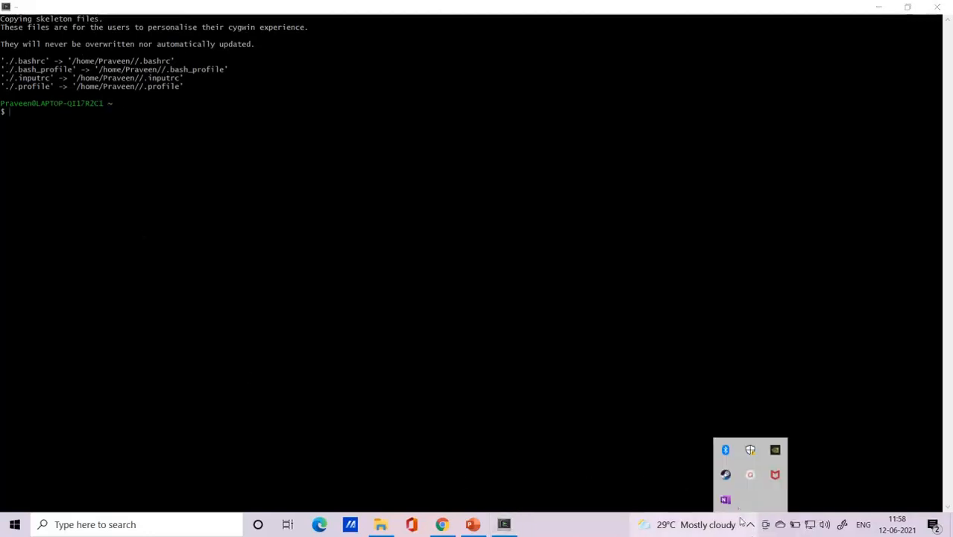
pyautogui.click(750, 474)
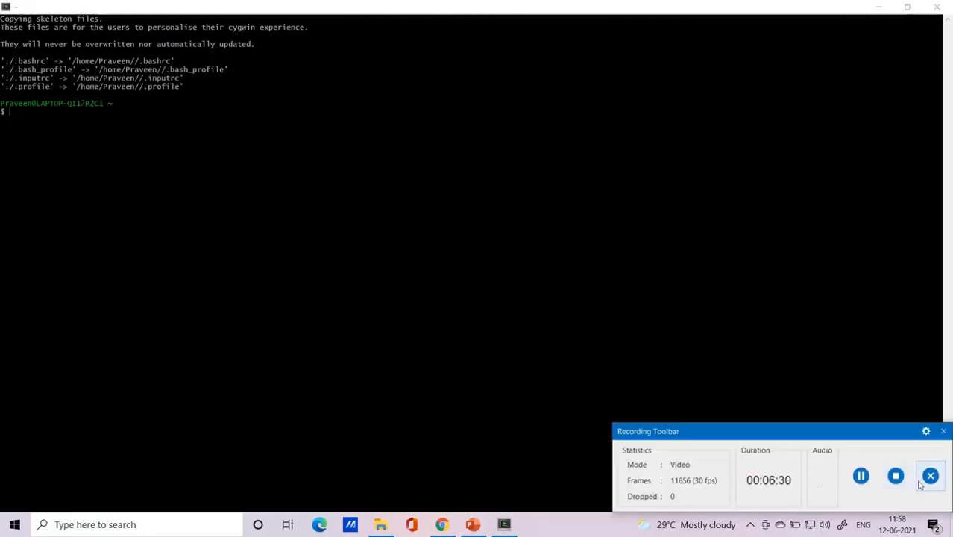